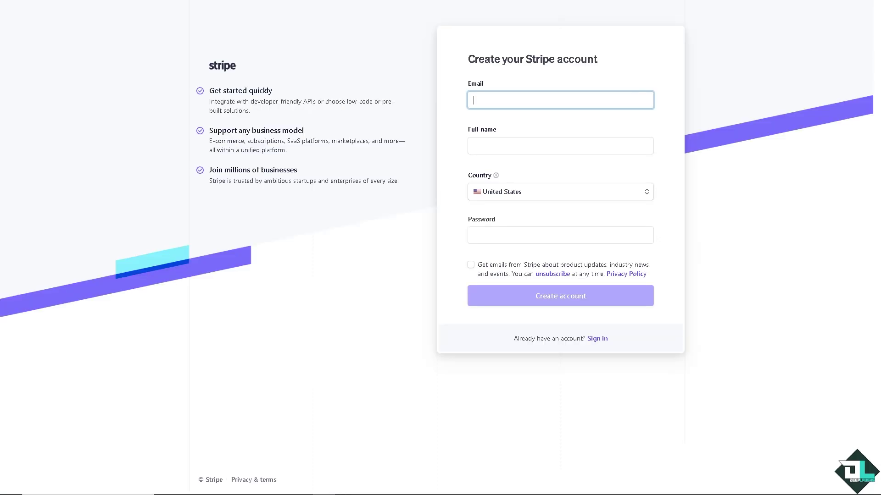
Opt in to Stripe emails, then close the product panel and discard the unsaved edits
left_click(470, 265)
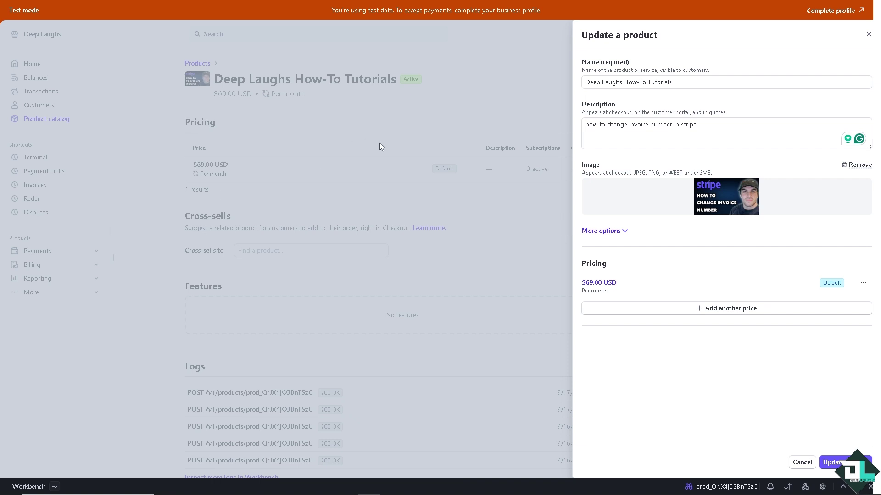
left_click(868, 35)
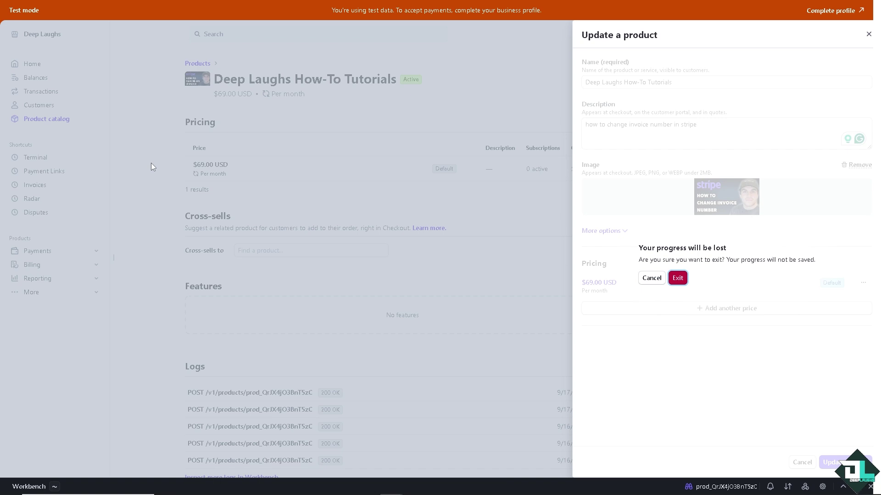
left_click(30, 125)
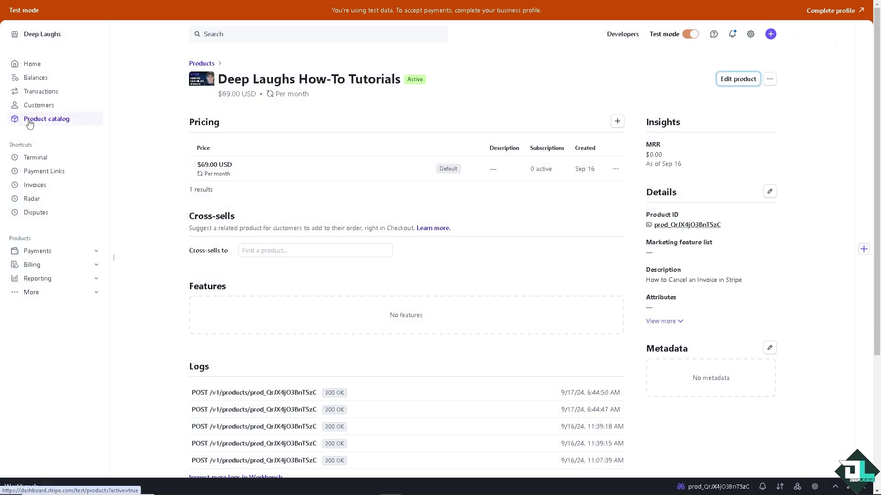
On the Invoices list, open the actions menu for paid invoice DL60-0001
left_click(35, 185)
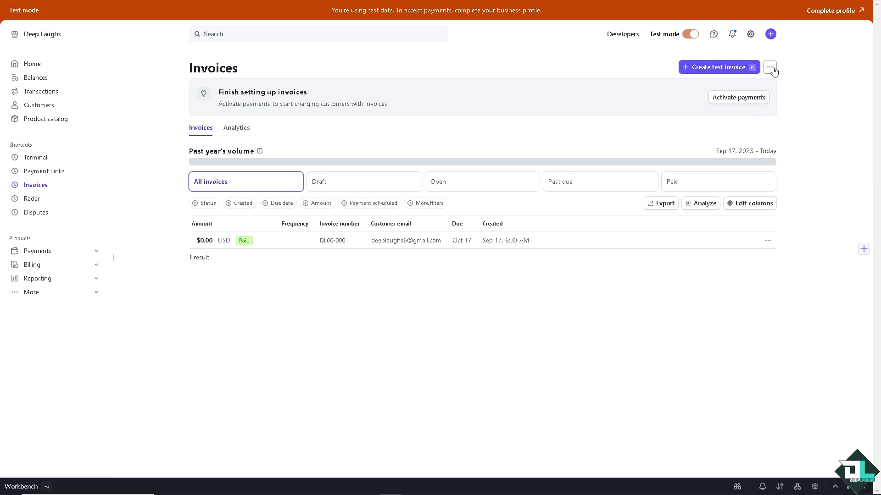
left_click(769, 240)
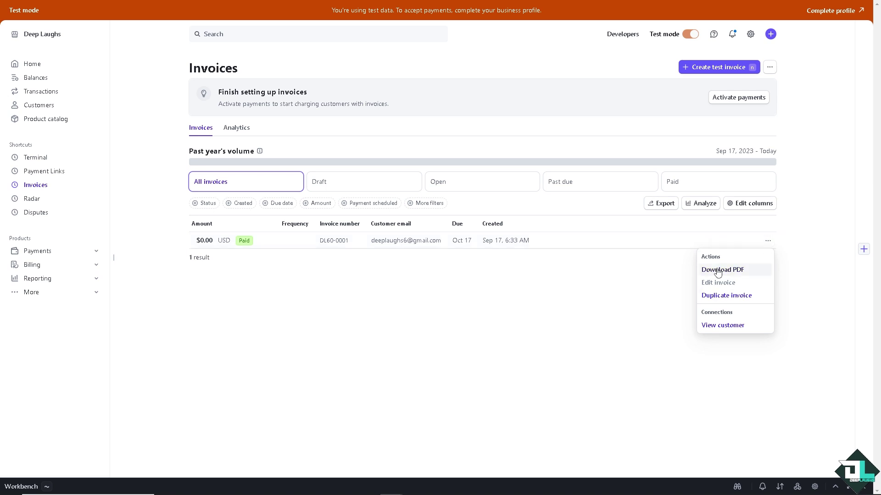
left_click(114, 257)
mouse_move(335, 243)
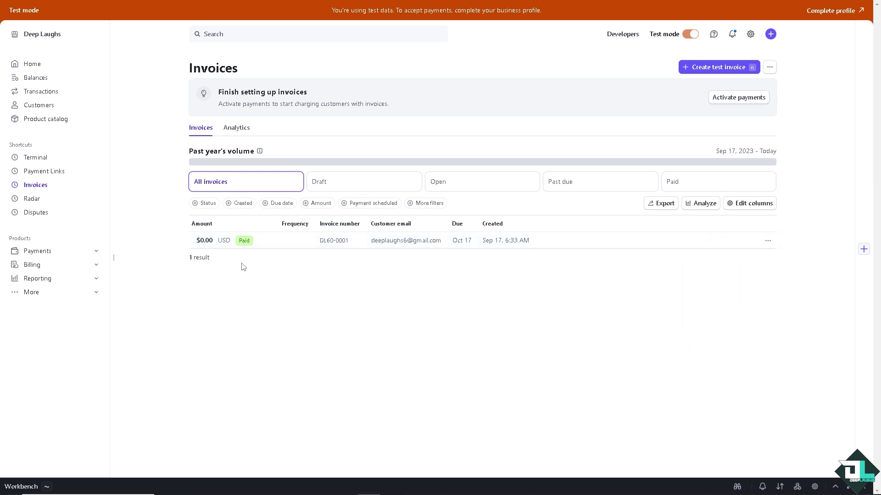
left_click(335, 246)
key("alt+Left")
mouse_move(481, 240)
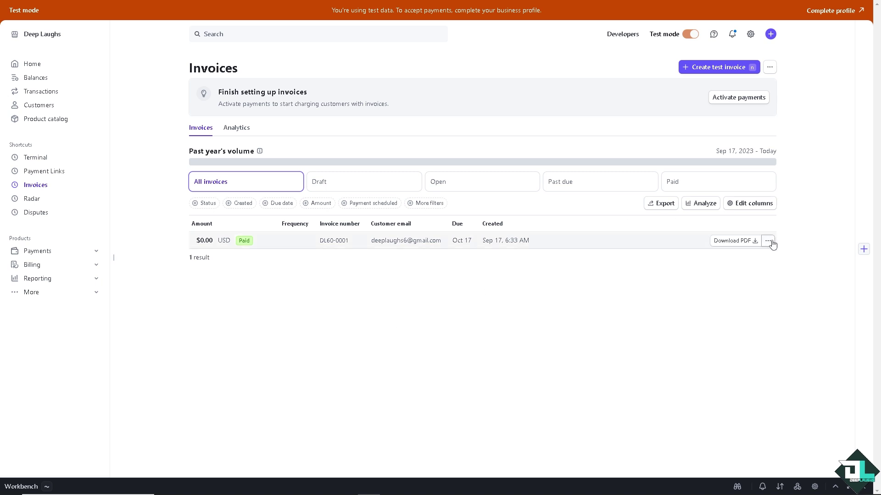
left_click(770, 242)
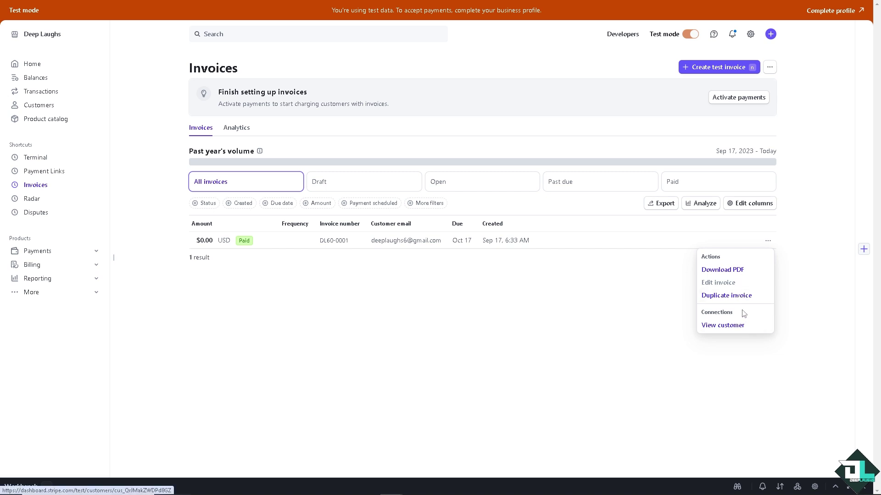
View Test Customer from invoice DL60-0001 and show the customer's account actions
left_click(730, 329)
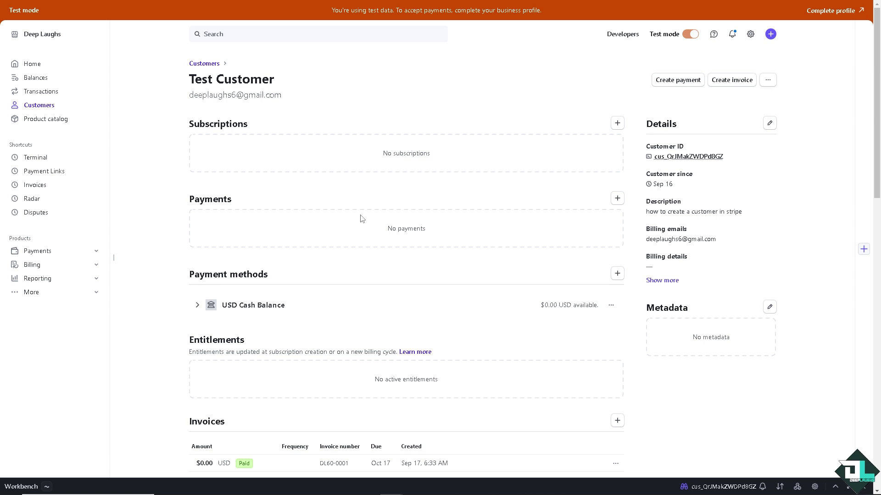
left_click(768, 81)
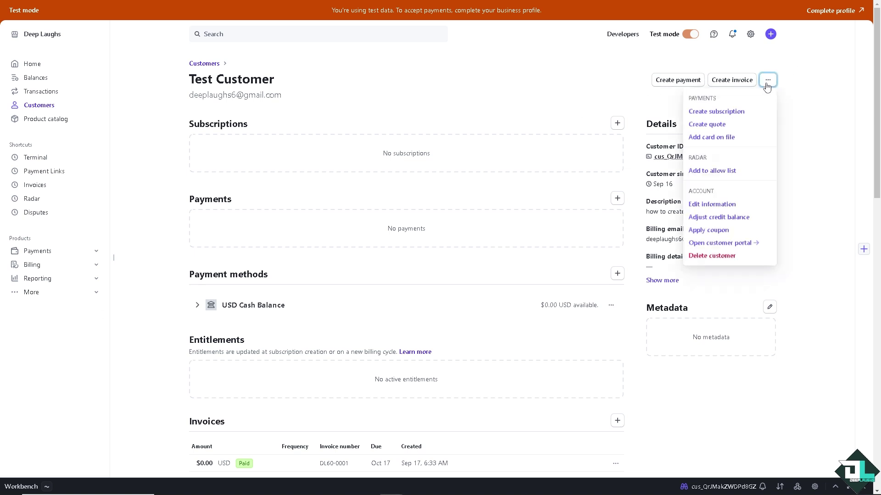
Edit Test Customer's details, replacing the description with 'how to change invoice number in stripe'
left_click(721, 208)
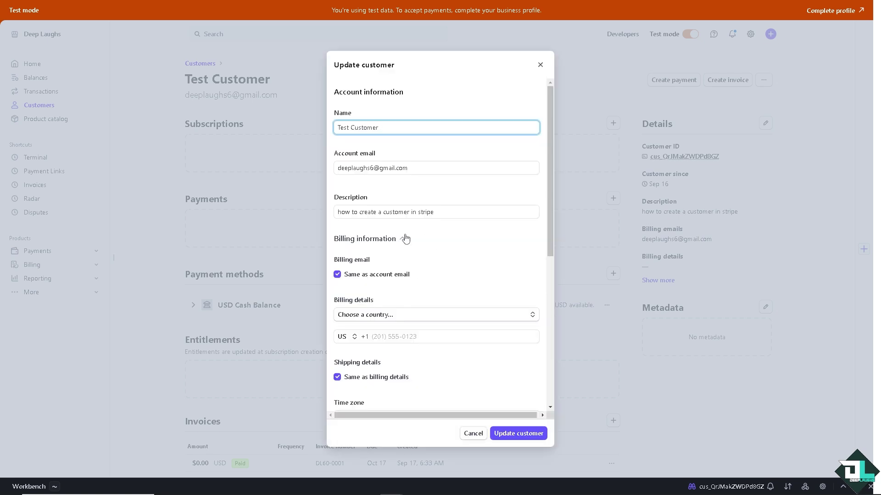
left_click_drag(442, 214, 287, 210)
type("how to change invoice number in stripe")
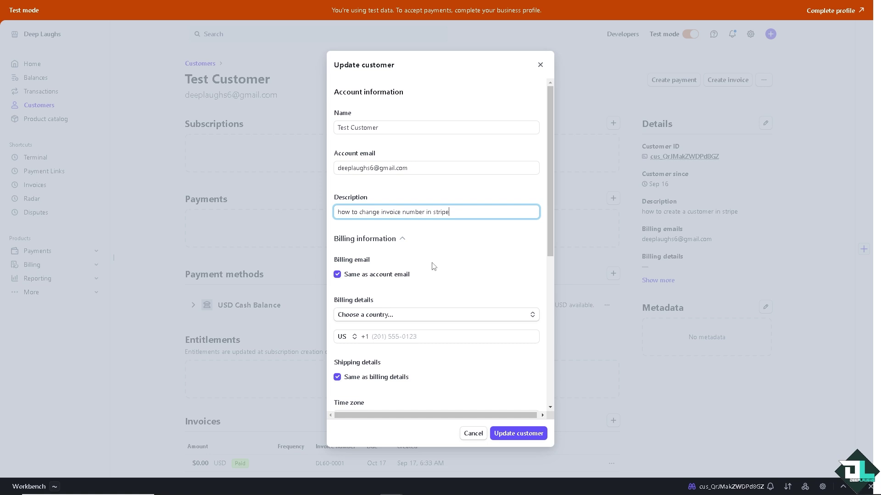
left_click(471, 249)
scroll(462, 255, "down", 3)
scroll(423, 261, "down", 2)
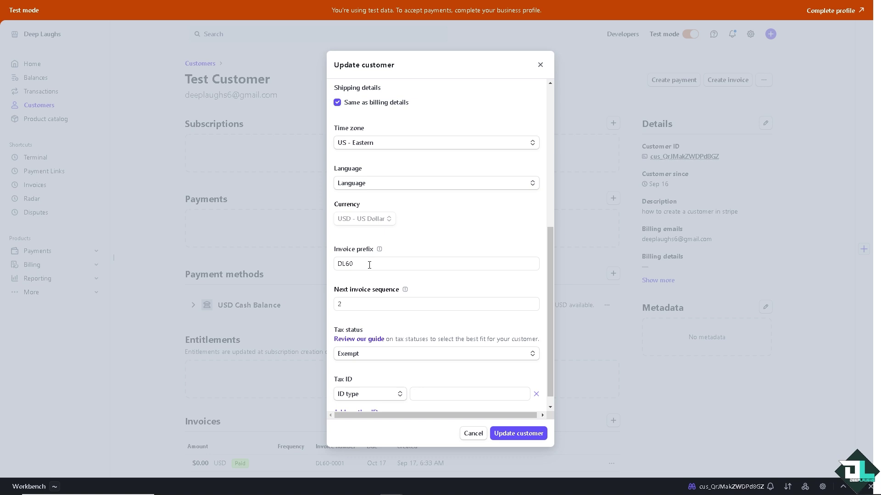
Replace invoice prefix DL60 with DEEPLAUGHS, set next sequence to 69, and update the customer
left_click_drag(369, 265, 324, 266)
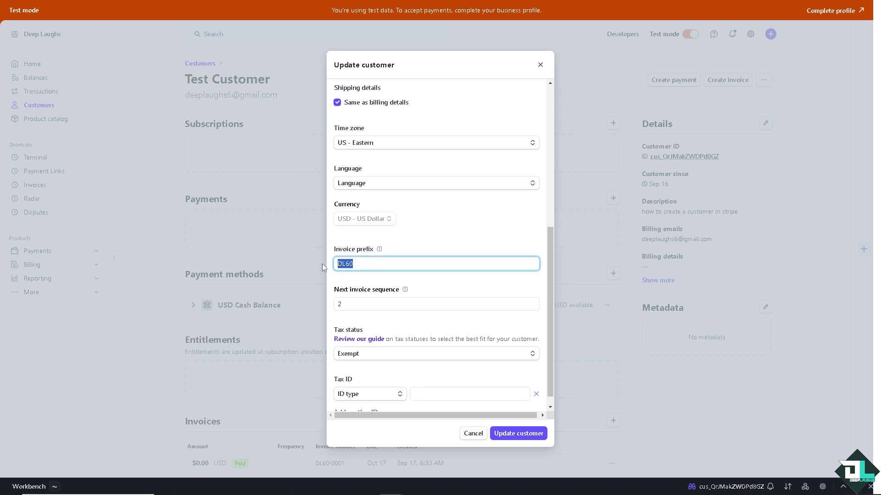
type("DEEP")
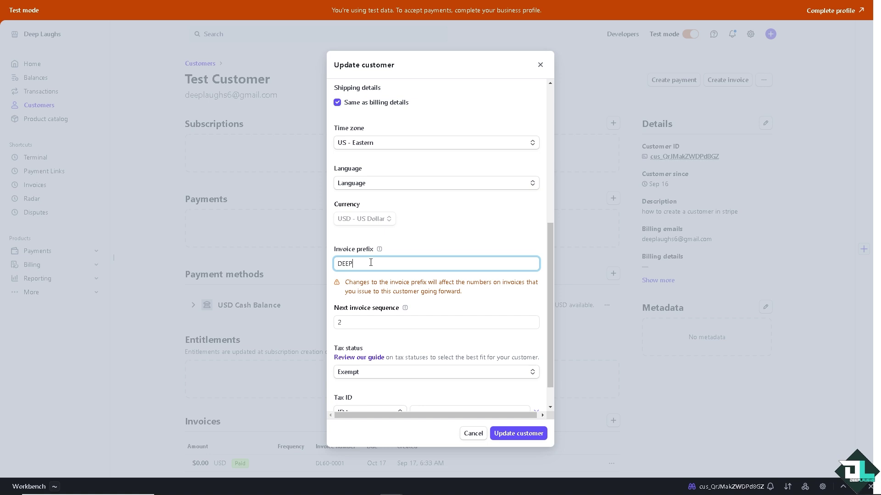
type("LAU")
type("GHS")
left_click_drag(354, 322, 335, 326)
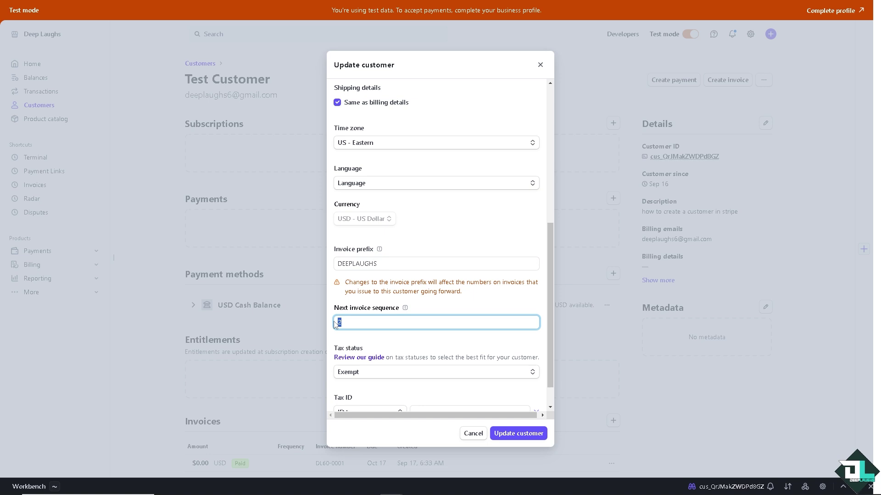
type("69")
left_click(459, 310)
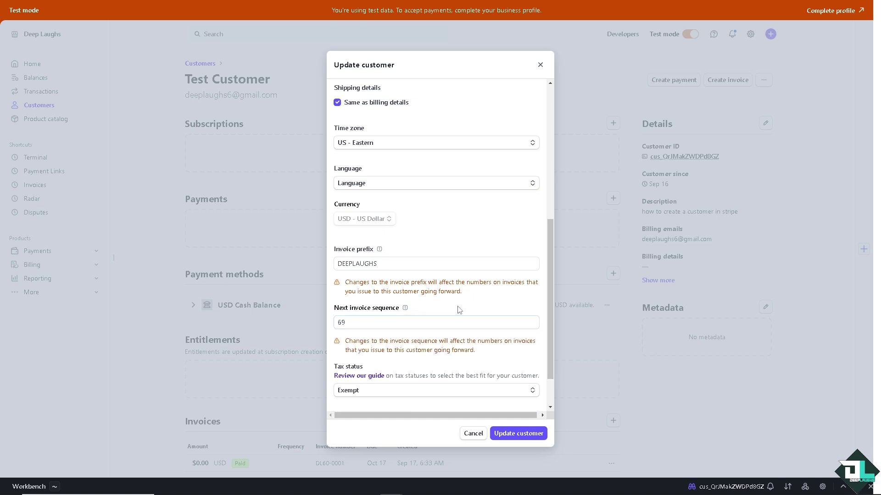
scroll(459, 311, "down", 1)
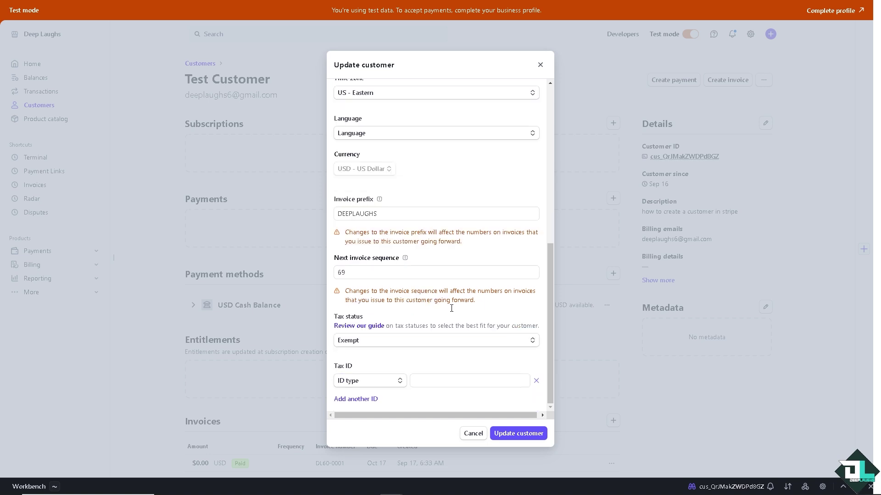
left_click(530, 440)
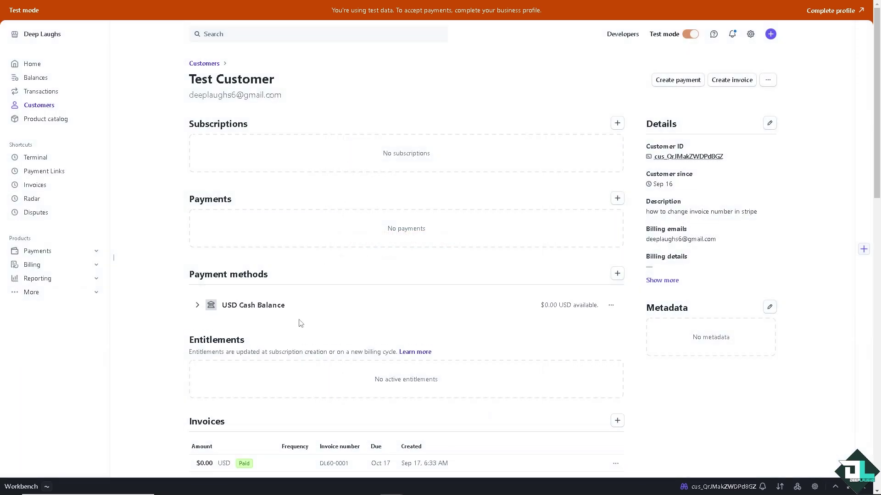
scroll(461, 331, "down", 1)
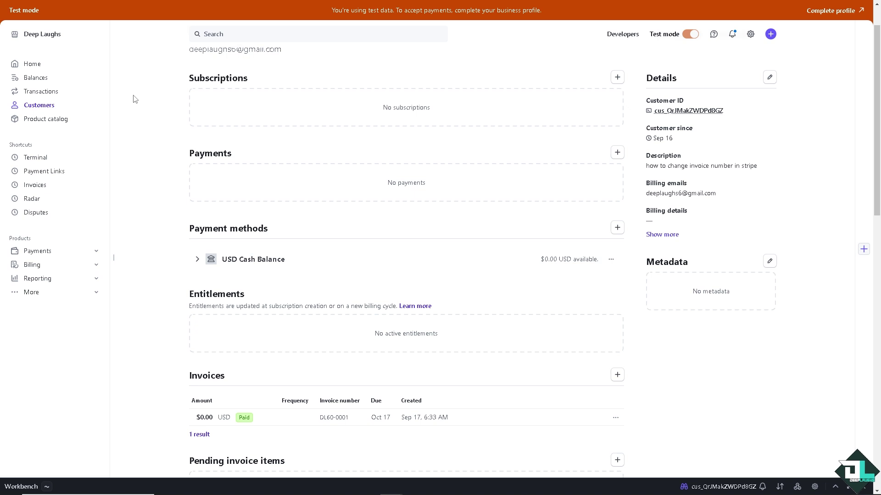
Go back to Invoices, open invoice DL60-0001's actions, then show the Help menu
left_click(35, 185)
left_click(768, 241)
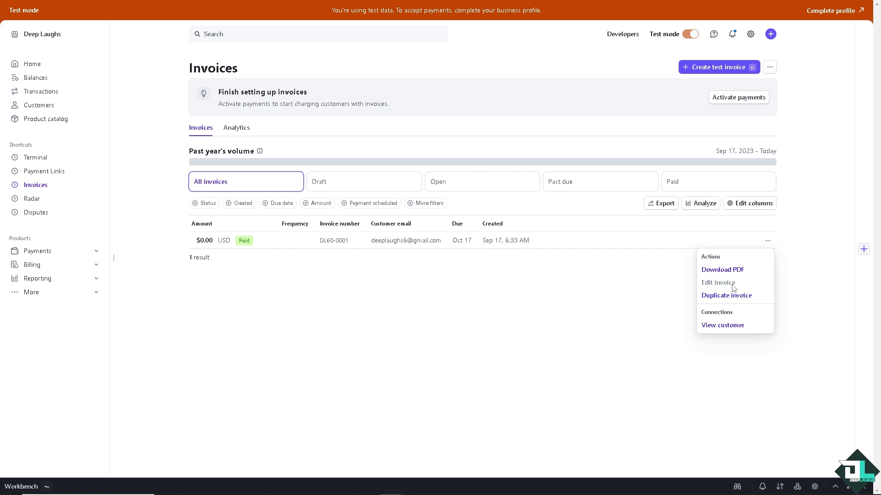
left_click(715, 37)
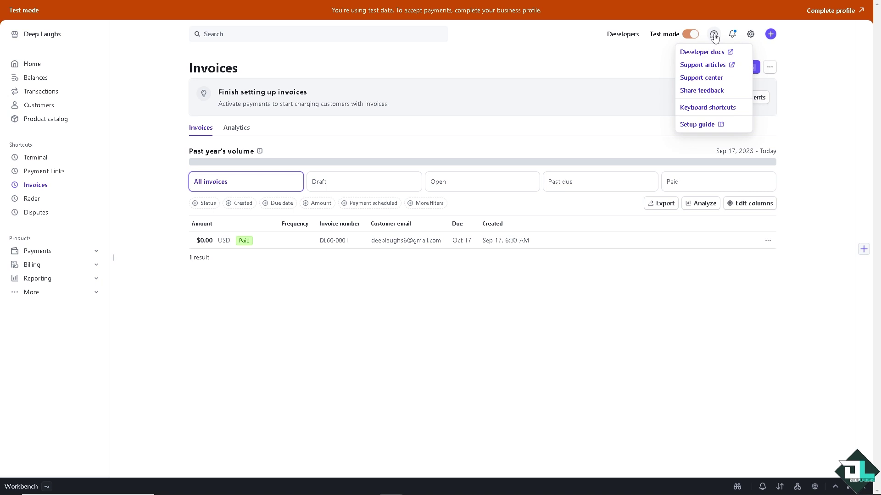
Go to the Stripe Support center from the help menu
left_click(708, 81)
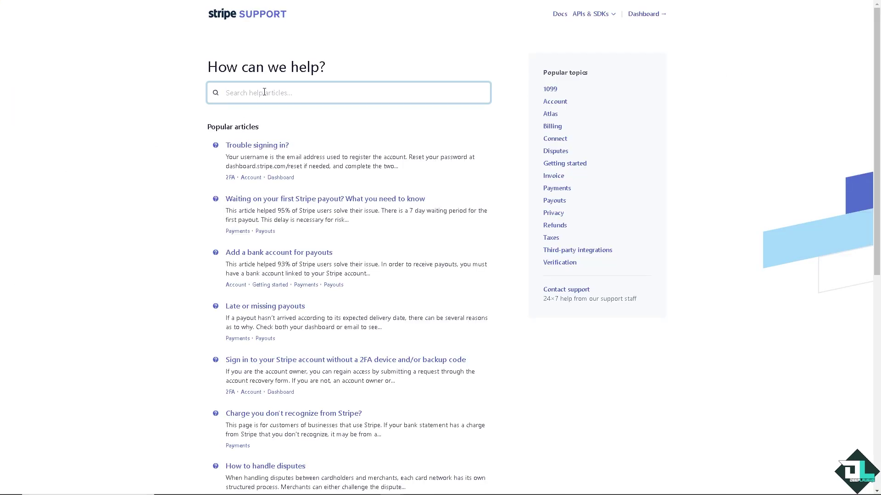
type("how to change invoice number in stripe")
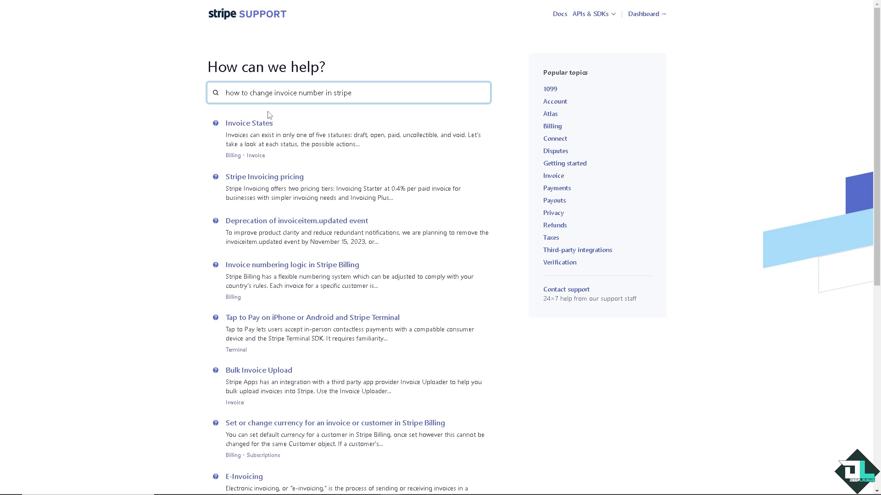
scroll(278, 174, "down", 4)
scroll(268, 196, "down", 1)
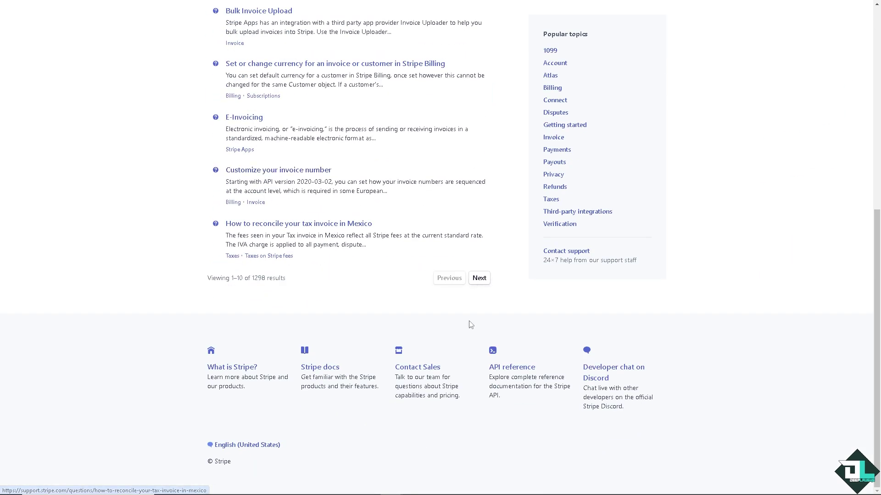